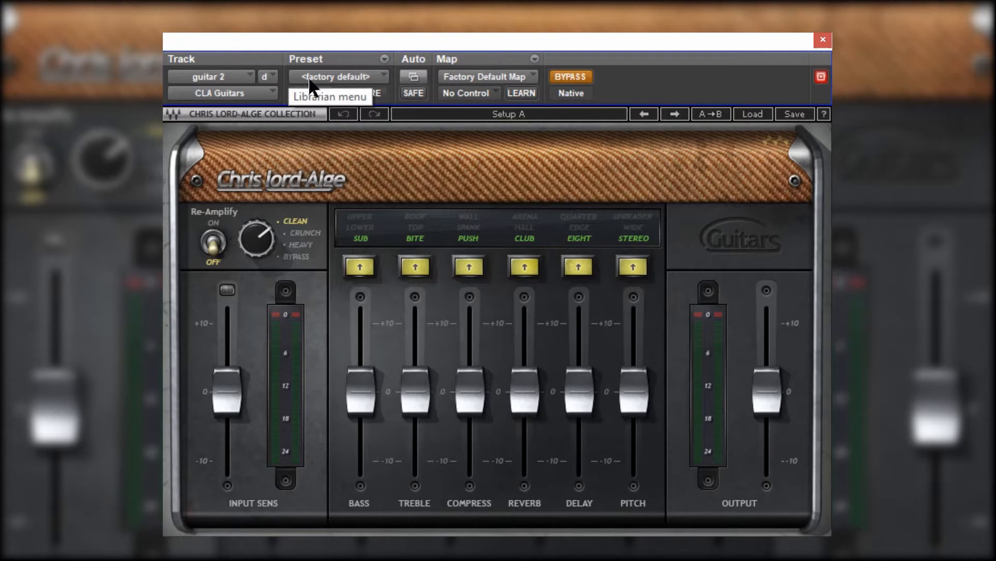
Take CLA Guitars out of bypass on the guitar 2 track, set the input sensitivity to -0.9 and stop playback.
{"action": "left_click", "coordinate": [366, 267]}
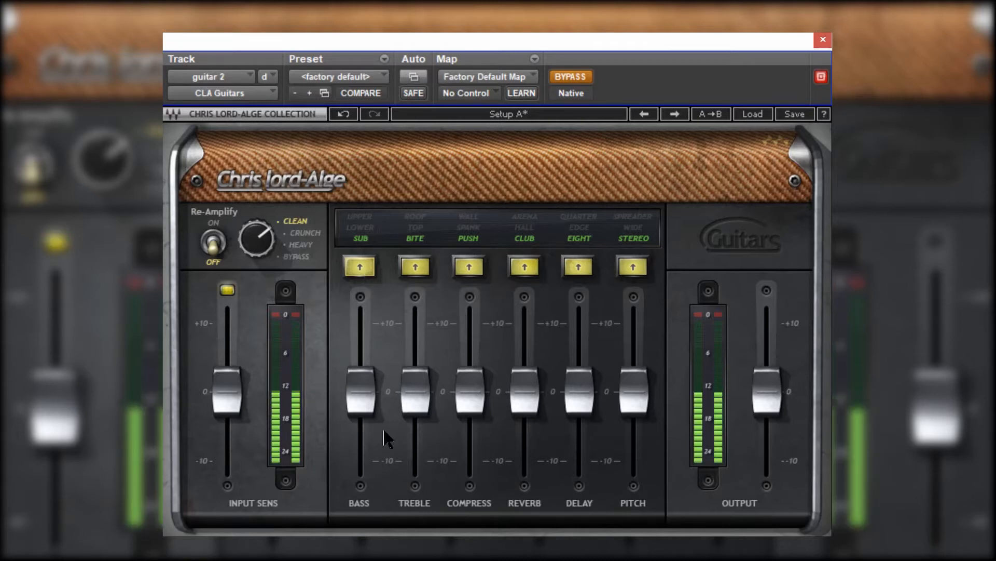
{"action": "left_click", "coordinate": [573, 79]}
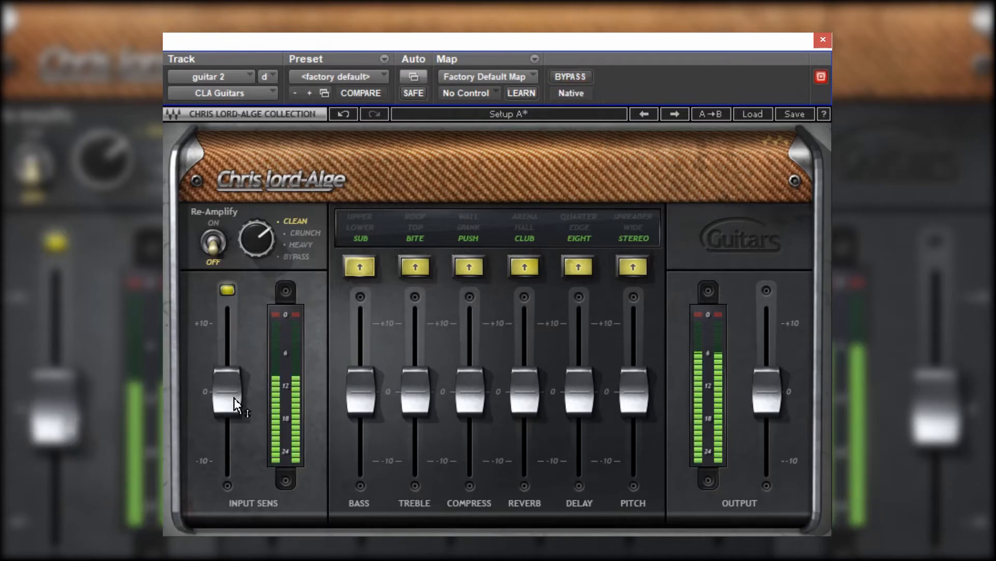
{"action": "left_click_drag", "start_coordinate": [233, 397], "coordinate": [230, 441]}
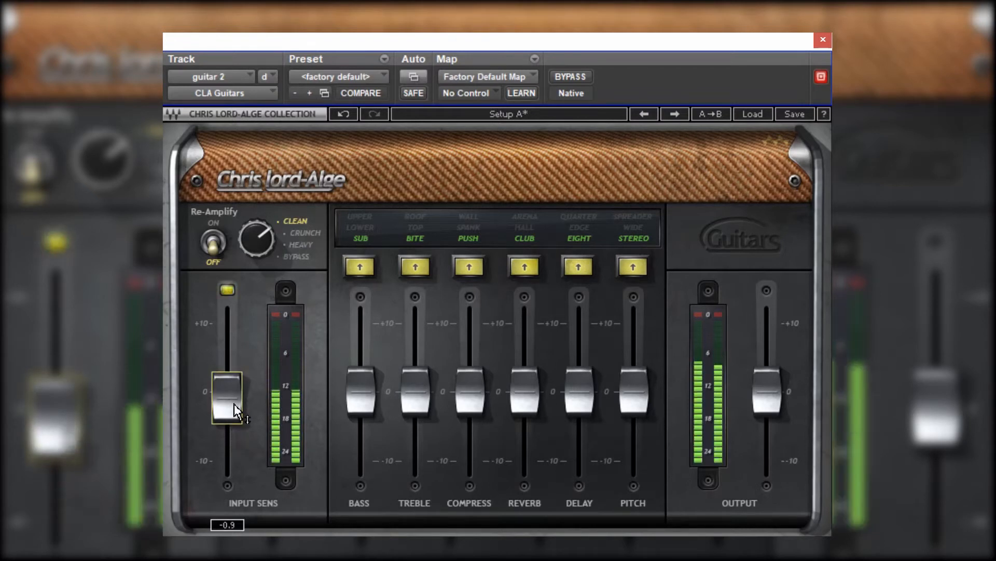
{"action": "key", "text": "space"}
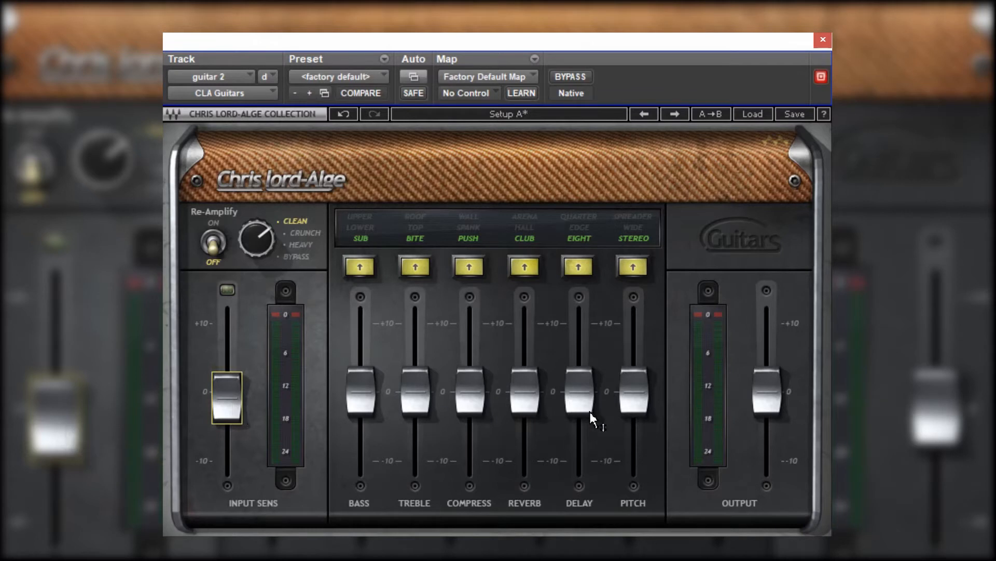
Resume playback and pull the Reverb, Delay and Pitch faders all the way down.
{"action": "key", "text": "space"}
{"action": "key", "text": "space"}
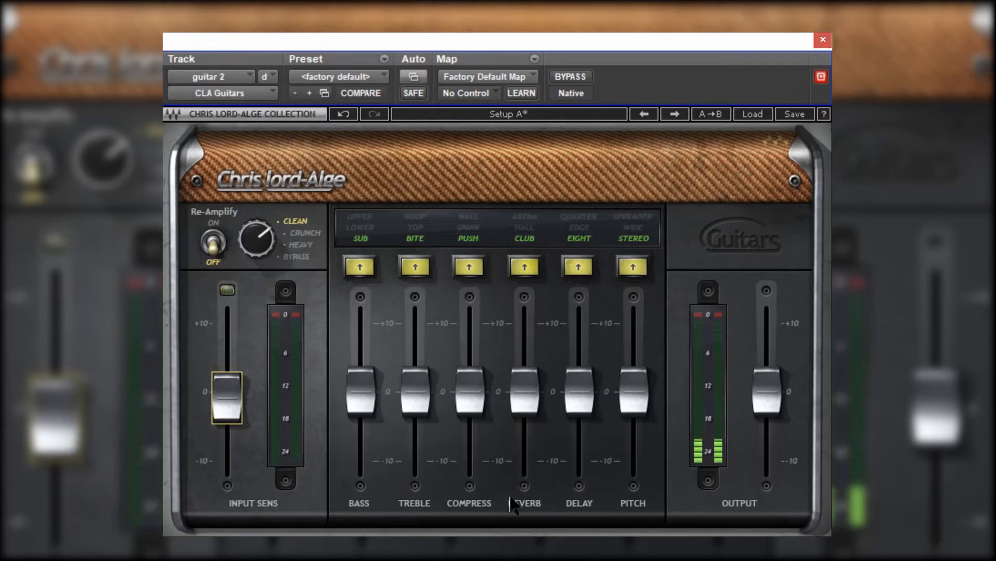
{"action": "key", "text": "space"}
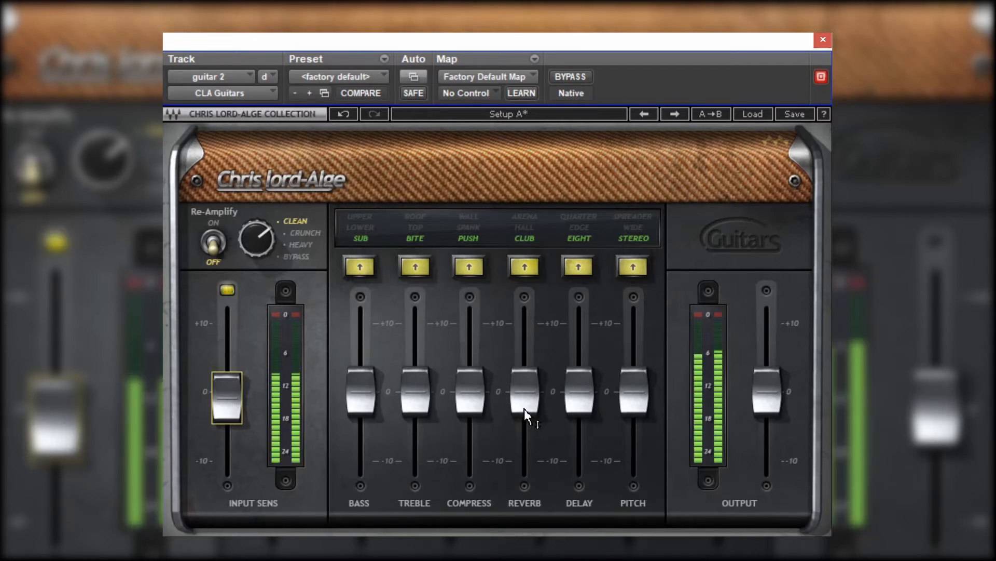
{"action": "left_click_drag", "start_coordinate": [582, 405], "coordinate": [574, 533]}
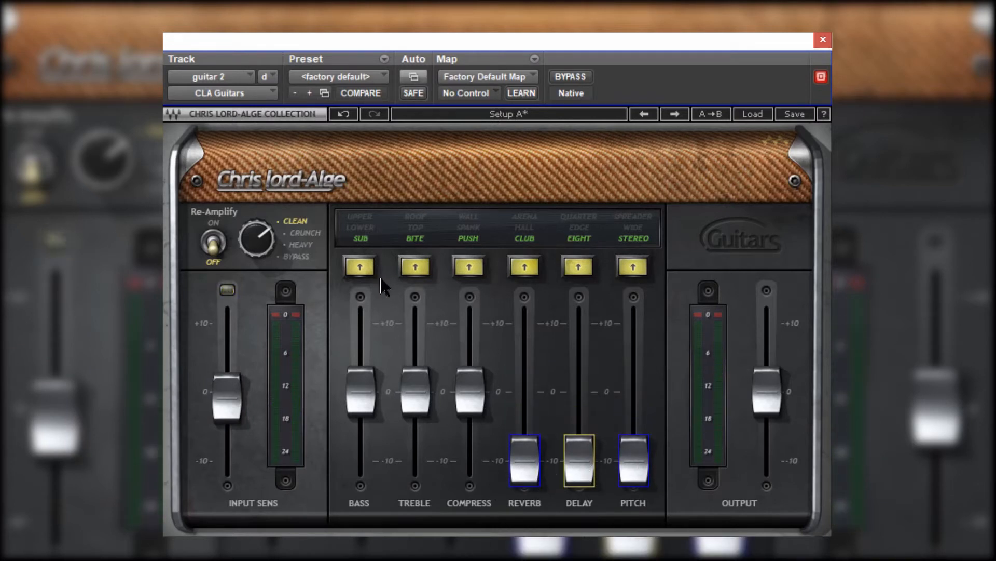
Compare the guitar with Re-Amplify on and off in the Clean mode, leaving it off.
{"action": "left_click", "coordinate": [216, 252]}
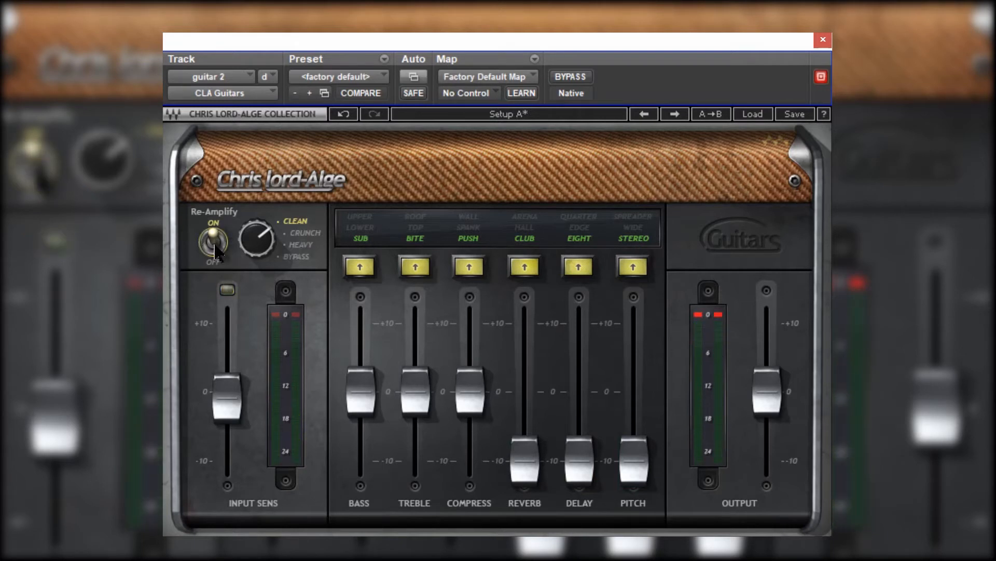
{"action": "left_click", "coordinate": [213, 244]}
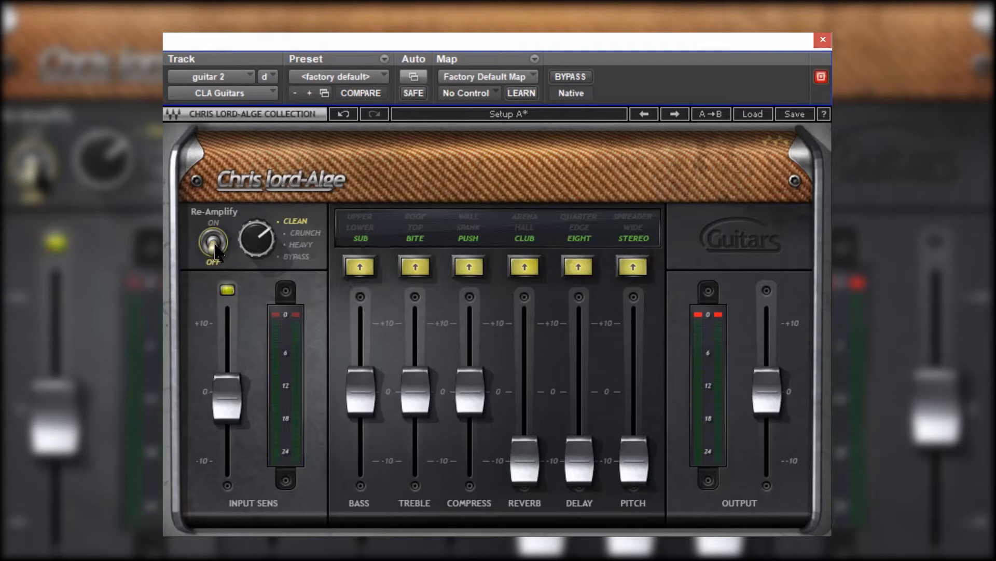
{"action": "left_click", "coordinate": [215, 248]}
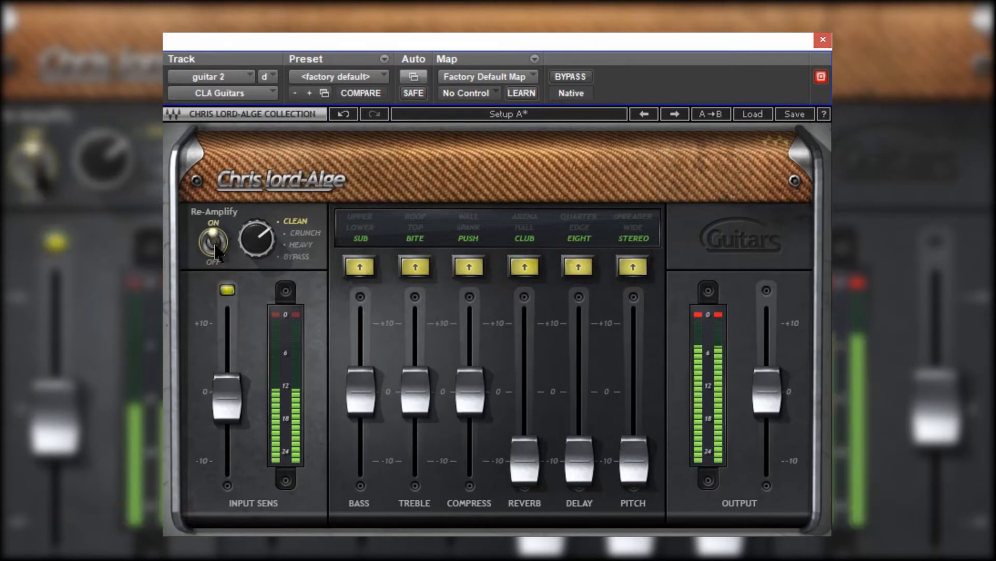
{"action": "left_click", "coordinate": [214, 248]}
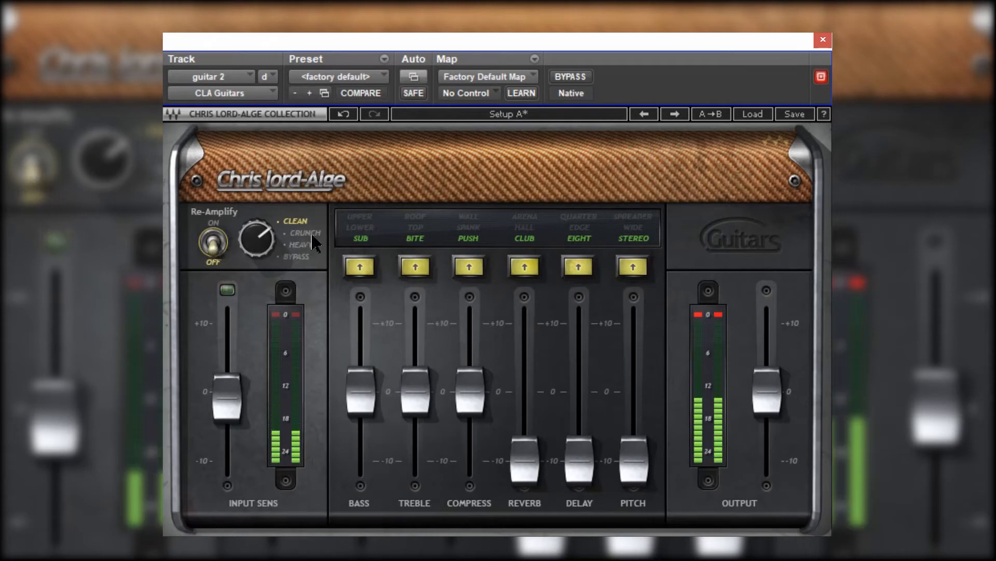
Audition the Crunch, Heavy and Bypass amp modes with Re-Amplify on, leaving Bypass selected and Re-Amplify off.
{"action": "left_click", "coordinate": [310, 233]}
{"action": "left_click", "coordinate": [212, 243]}
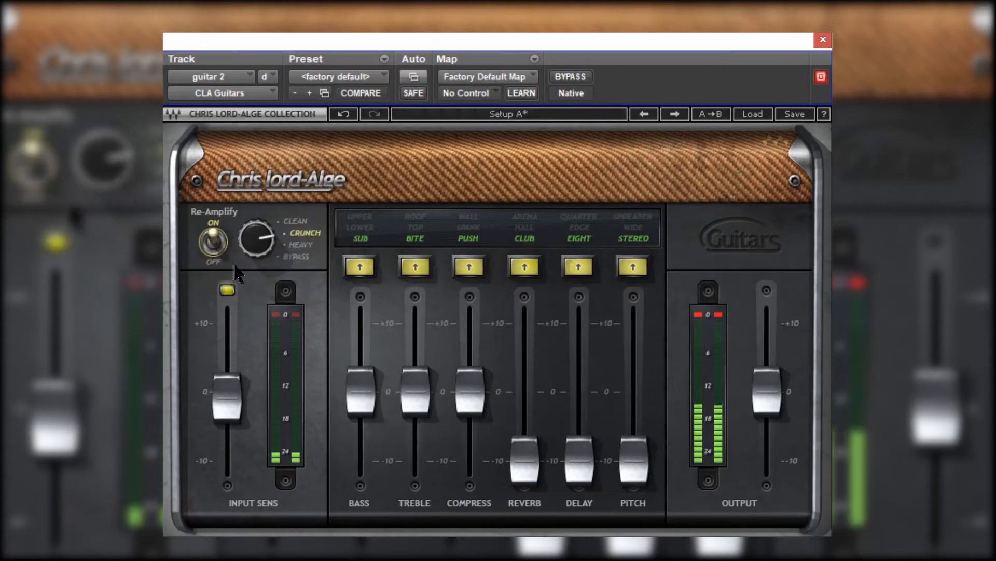
{"action": "left_click", "coordinate": [302, 246]}
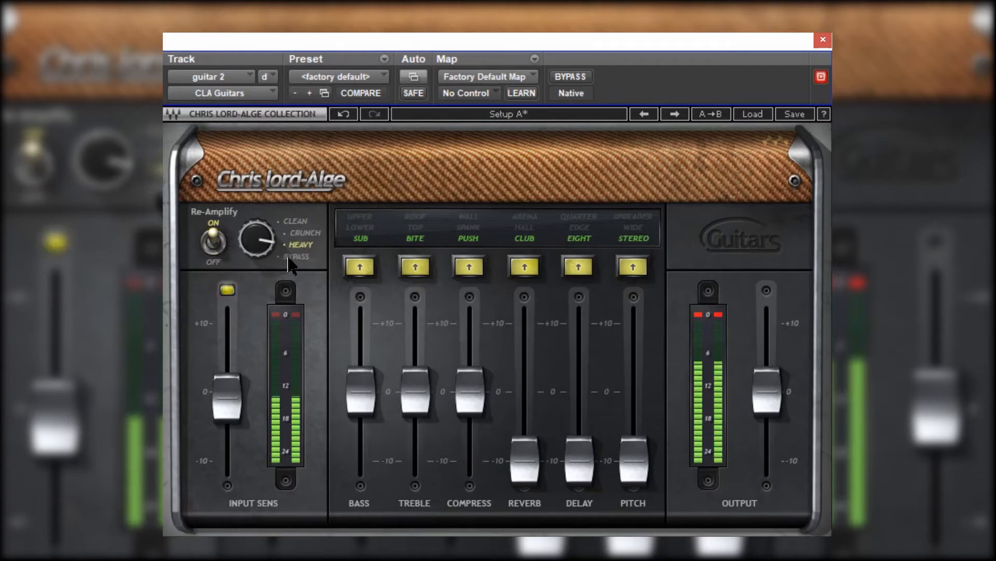
{"action": "left_click", "coordinate": [295, 258]}
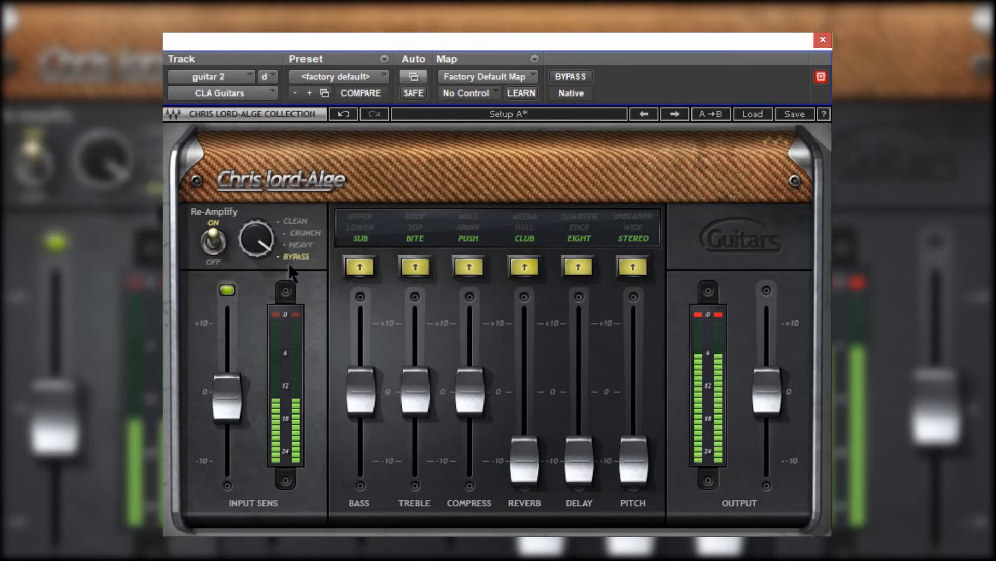
{"action": "left_click", "coordinate": [213, 242]}
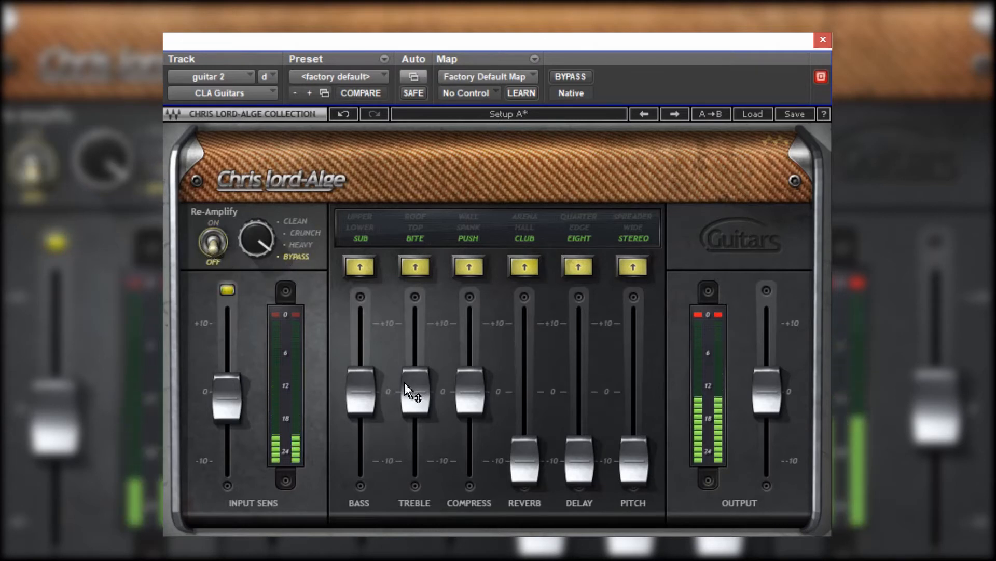
Raise Treble to about 5 and Compress to 3.2, and lower Output to about -1 to compensate.
{"action": "left_click_drag", "start_coordinate": [407, 390], "coordinate": [423, 251]}
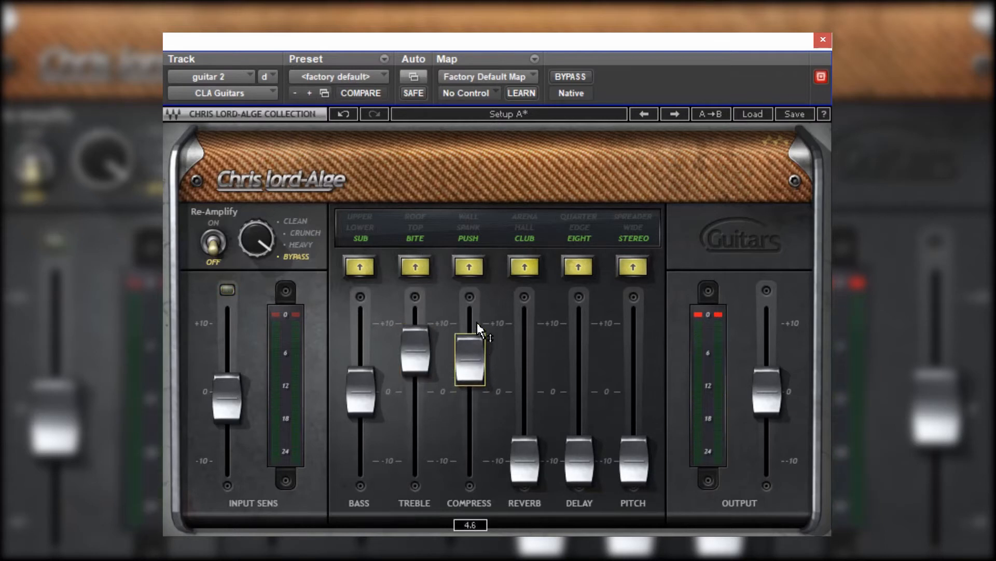
{"action": "left_click_drag", "start_coordinate": [478, 322], "coordinate": [477, 333]}
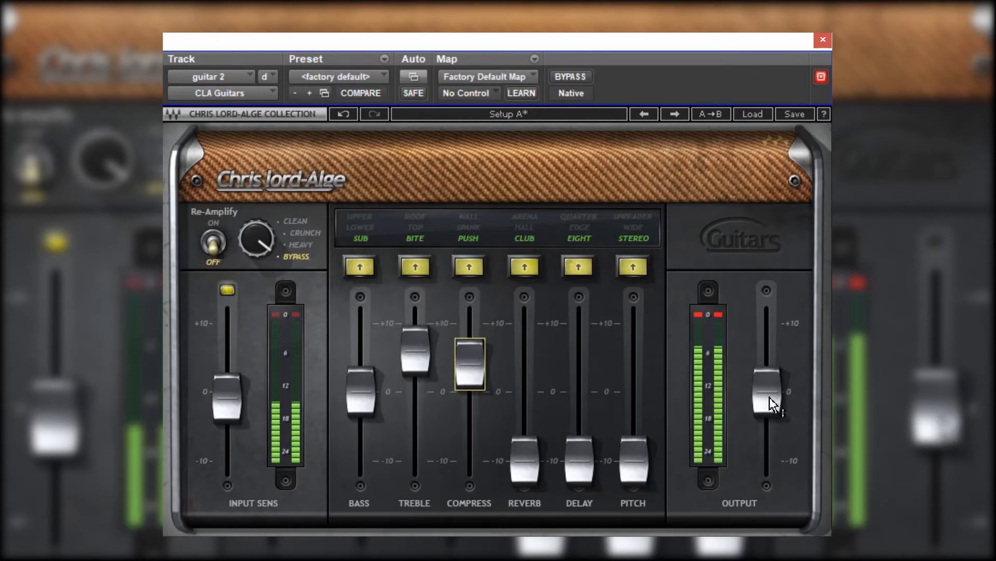
{"action": "left_click_drag", "start_coordinate": [770, 397], "coordinate": [763, 418]}
{"action": "left_click_drag", "start_coordinate": [474, 391], "coordinate": [467, 381]}
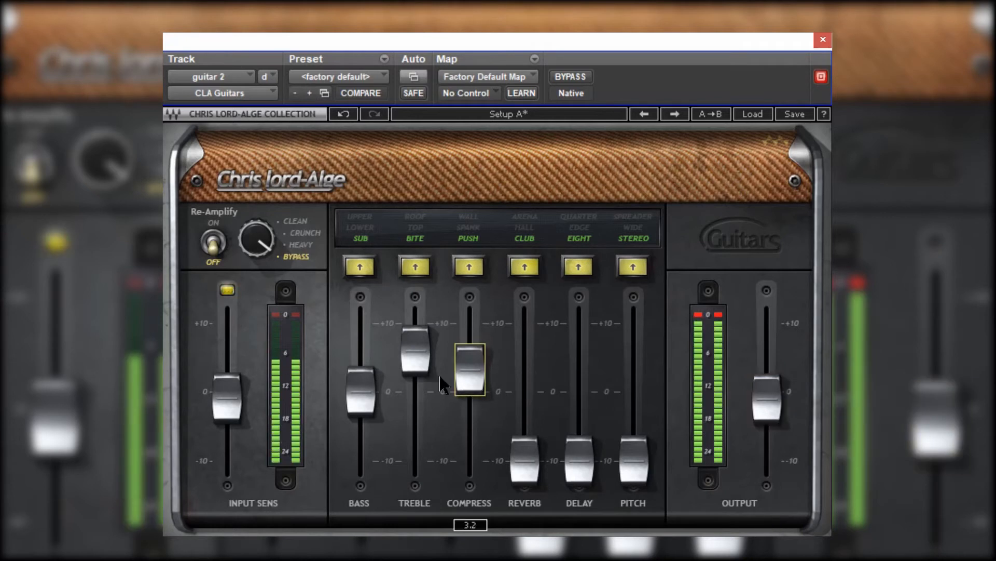
{"action": "left_click_drag", "start_coordinate": [414, 361], "coordinate": [400, 383]}
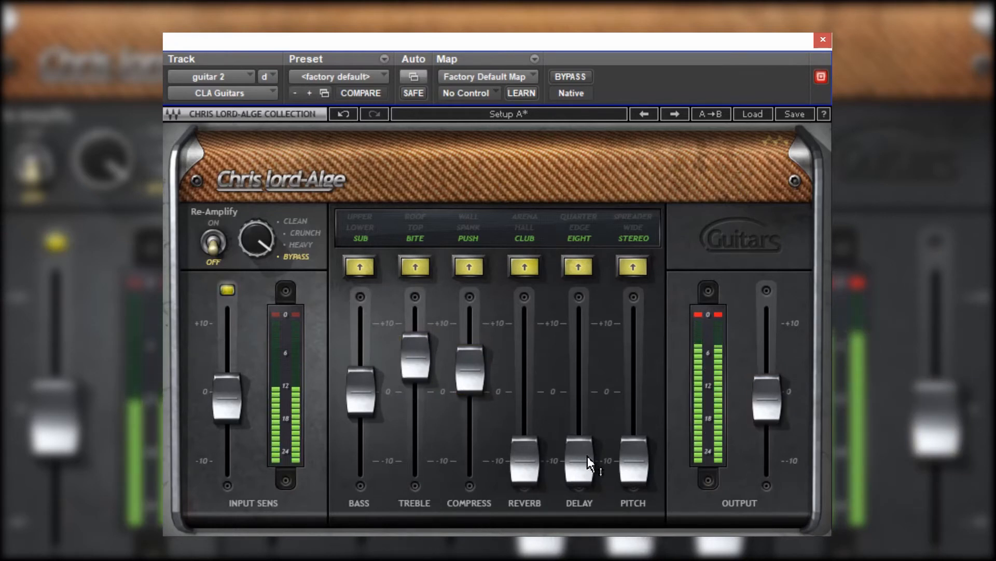
Audition the delay in Quarter mode with its fader raised to about 5, and pull the fader back down fully.
{"action": "left_click_drag", "start_coordinate": [587, 456], "coordinate": [588, 337]}
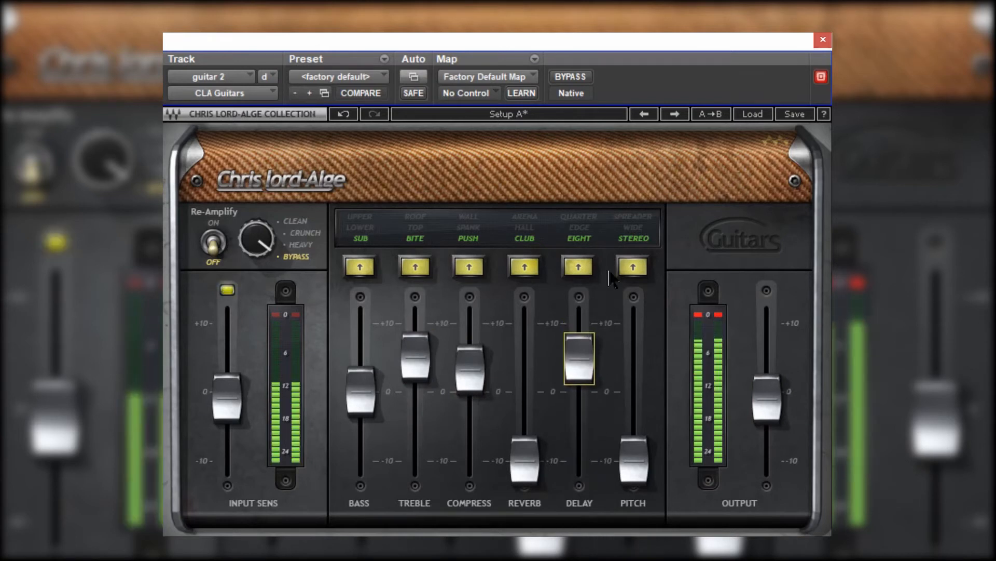
{"action": "left_click", "coordinate": [585, 228]}
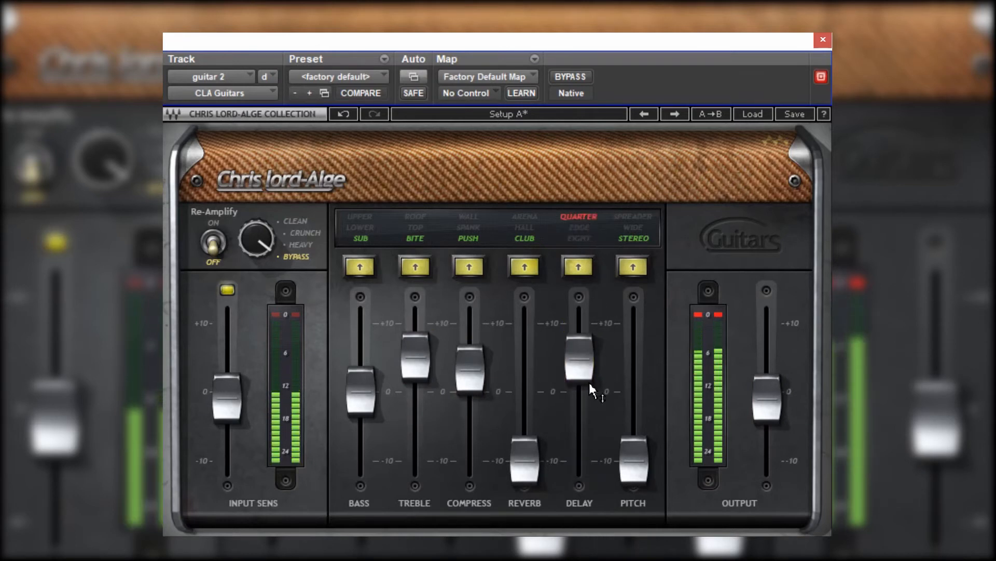
{"action": "left_click_drag", "start_coordinate": [592, 390], "coordinate": [576, 470]}
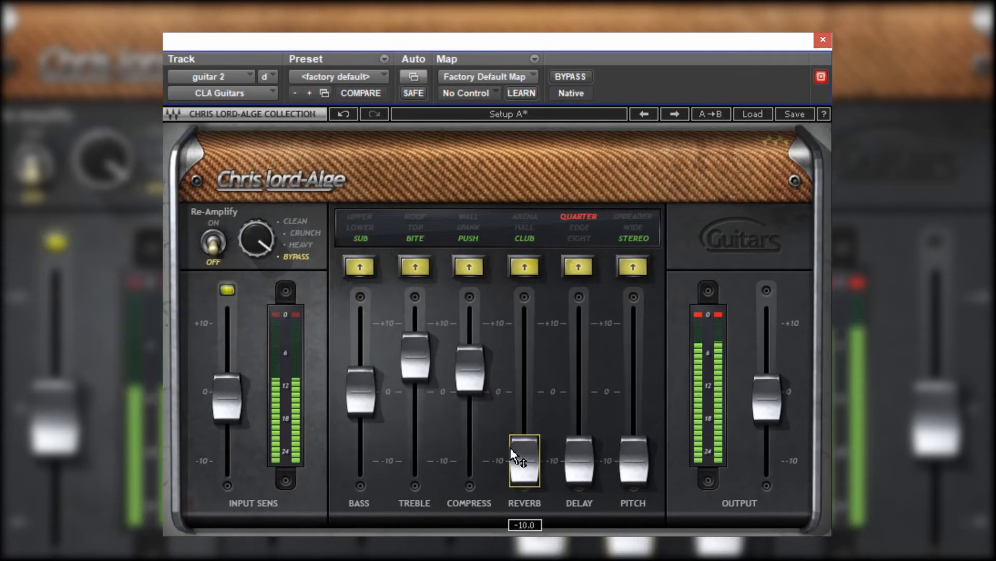
Bring the Club reverb fader up to about 1.5 and trim it slightly downward.
{"action": "left_click_drag", "start_coordinate": [521, 455], "coordinate": [521, 332]}
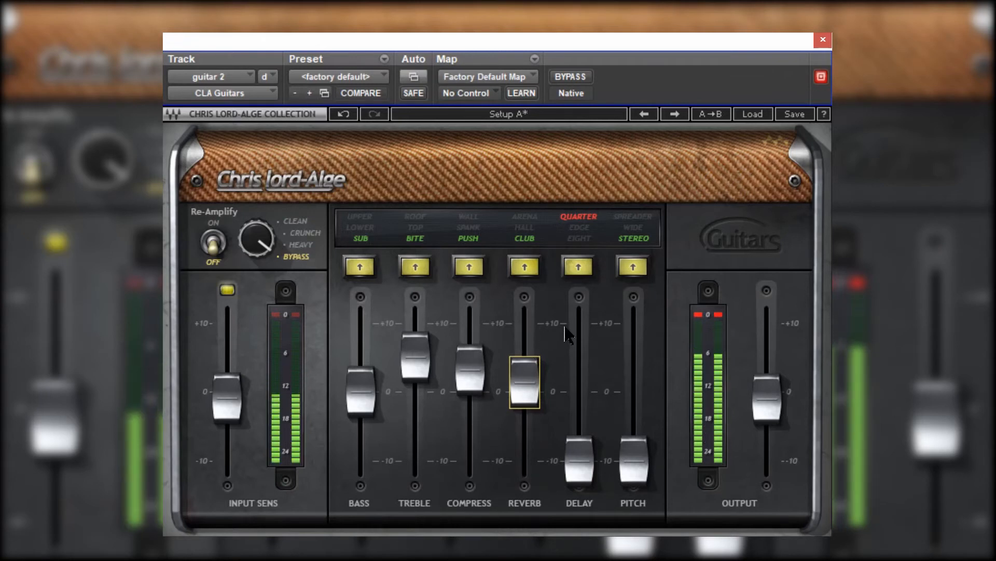
{"action": "left_click_drag", "start_coordinate": [525, 384], "coordinate": [523, 398]}
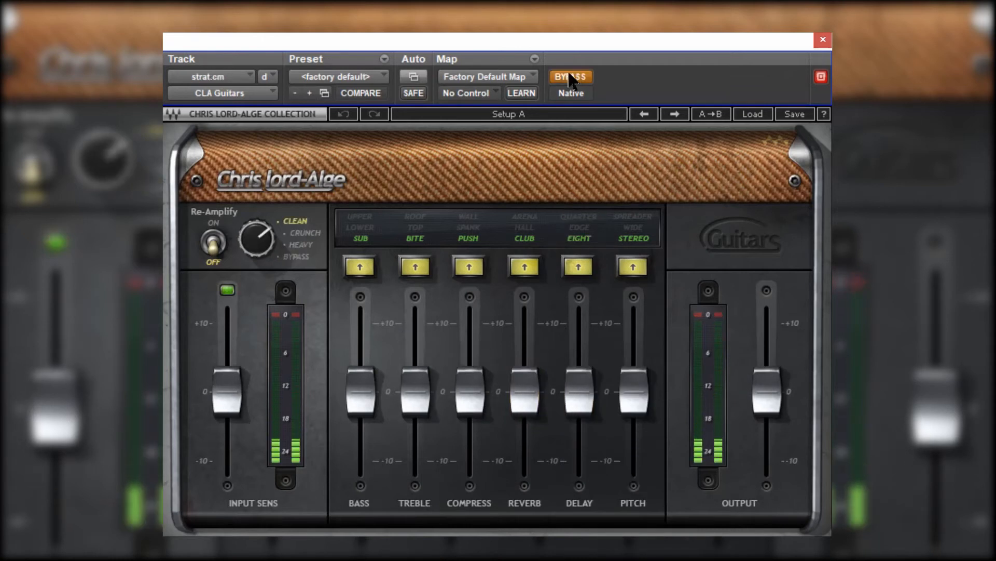
On the strat.cm track, take CLA Guitars out of bypass and mute the reverb, delay and pitch effects.
{"action": "left_click", "coordinate": [571, 76]}
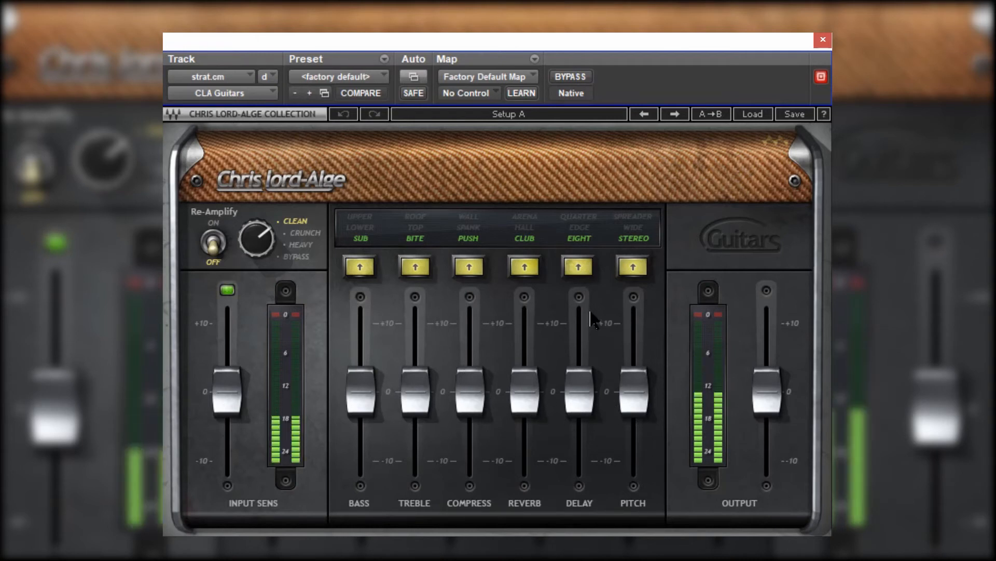
{"action": "left_click", "coordinate": [524, 266]}
{"action": "left_click", "coordinate": [582, 267]}
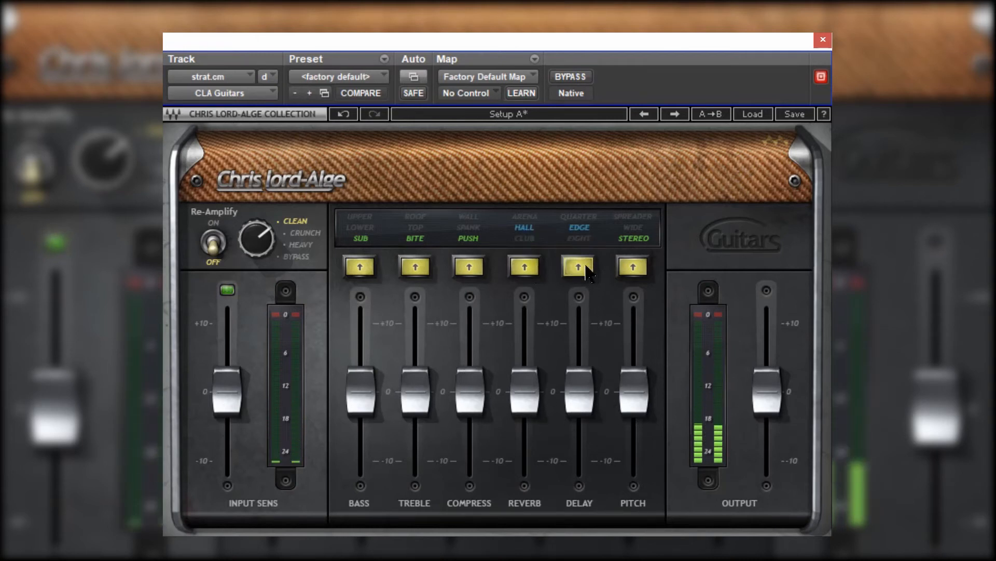
{"action": "left_click", "coordinate": [587, 269]}
{"action": "left_click", "coordinate": [631, 265]}
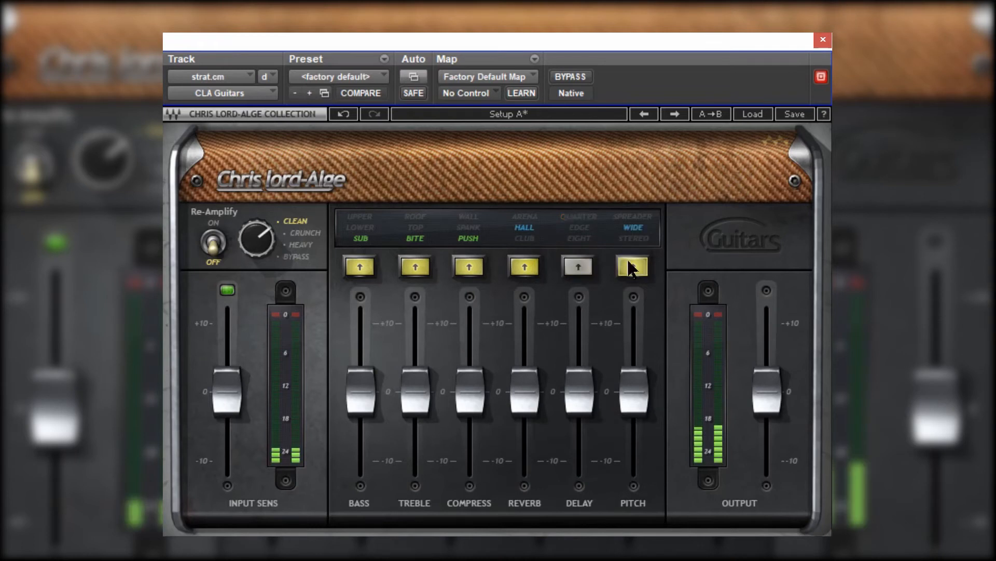
{"action": "left_click", "coordinate": [521, 267]}
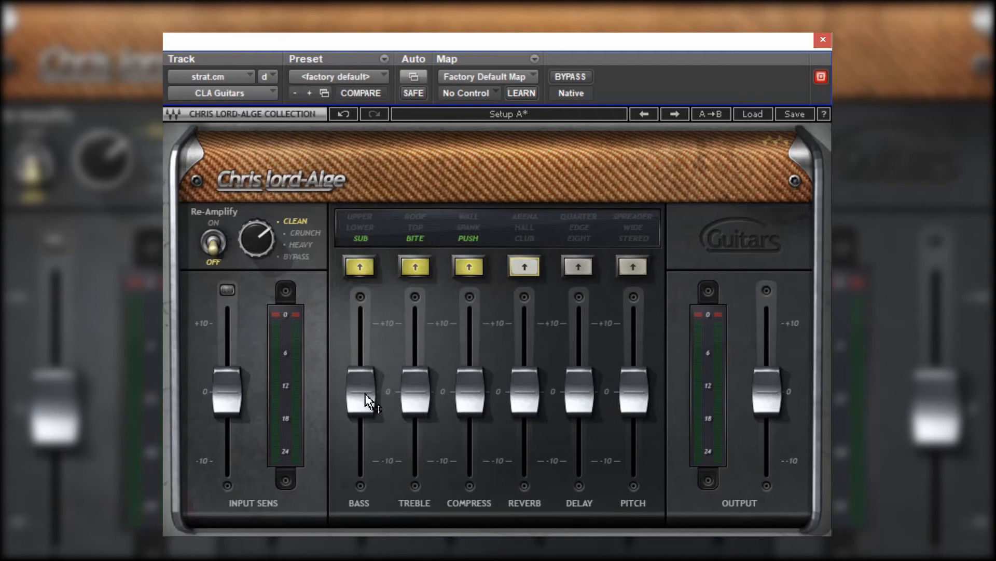
Pull Treble all the way down and set Bass to 5.2.
{"action": "left_click_drag", "start_coordinate": [366, 393], "coordinate": [359, 420]}
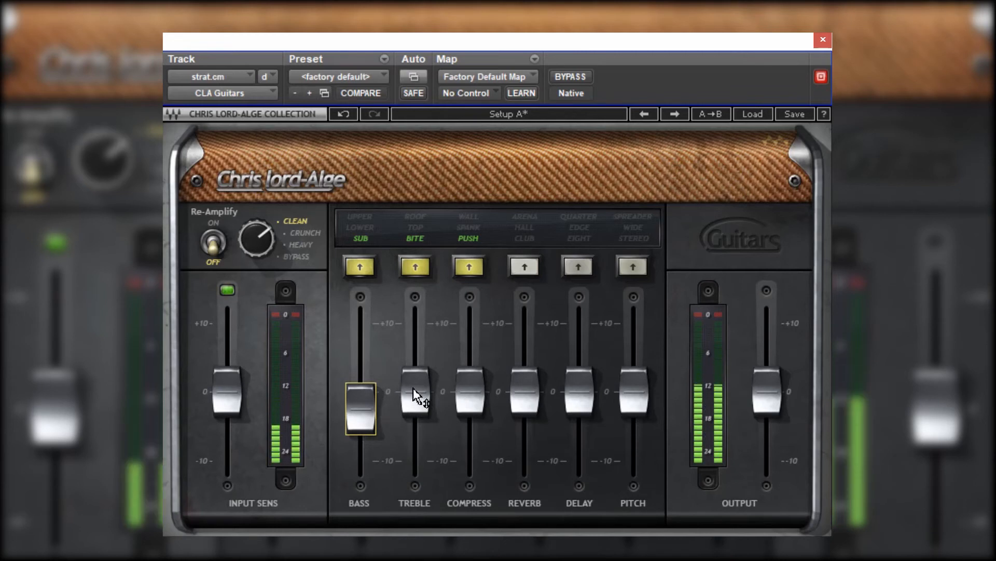
{"action": "left_click_drag", "start_coordinate": [413, 388], "coordinate": [407, 543]}
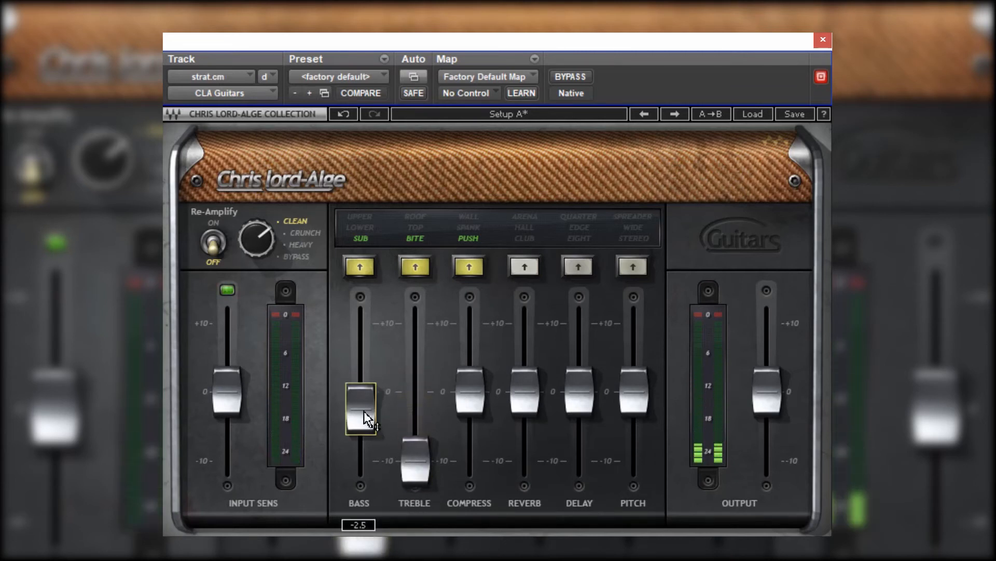
{"action": "left_click_drag", "start_coordinate": [363, 411], "coordinate": [363, 360]}
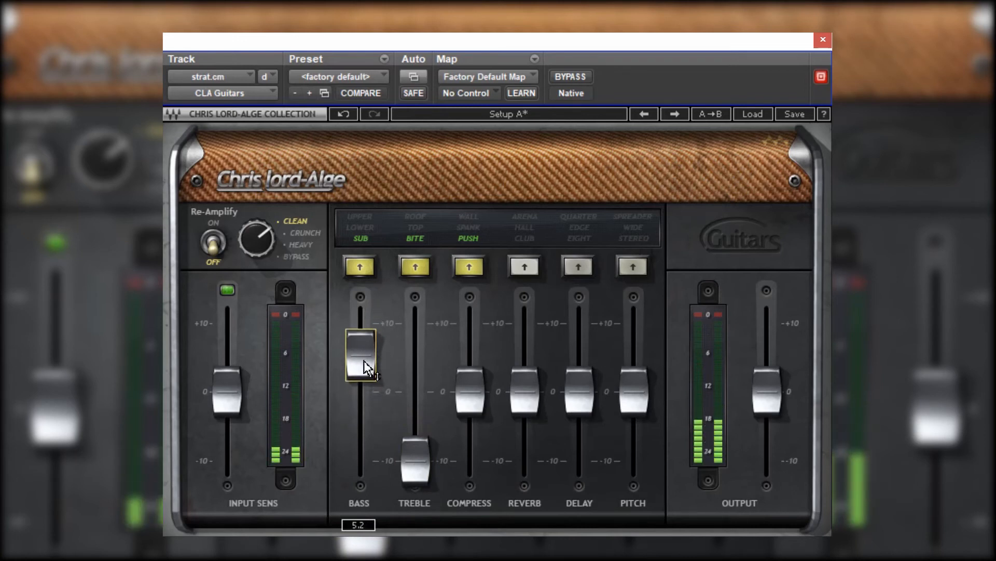
Turn on Re-Amplify in Clean mode, then stop and restart playback to hear the strat.
{"action": "left_click", "coordinate": [213, 242]}
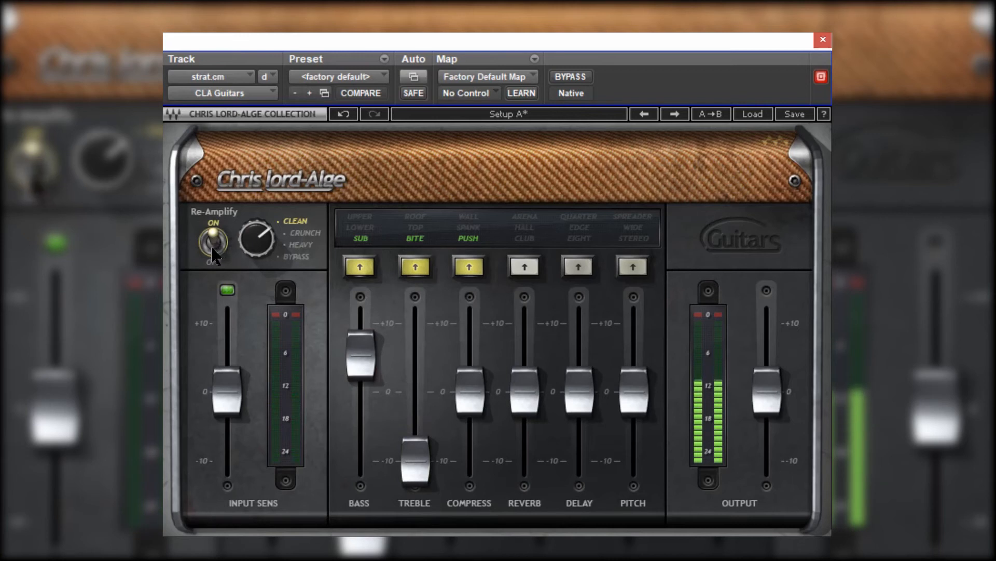
{"action": "key", "text": "space"}
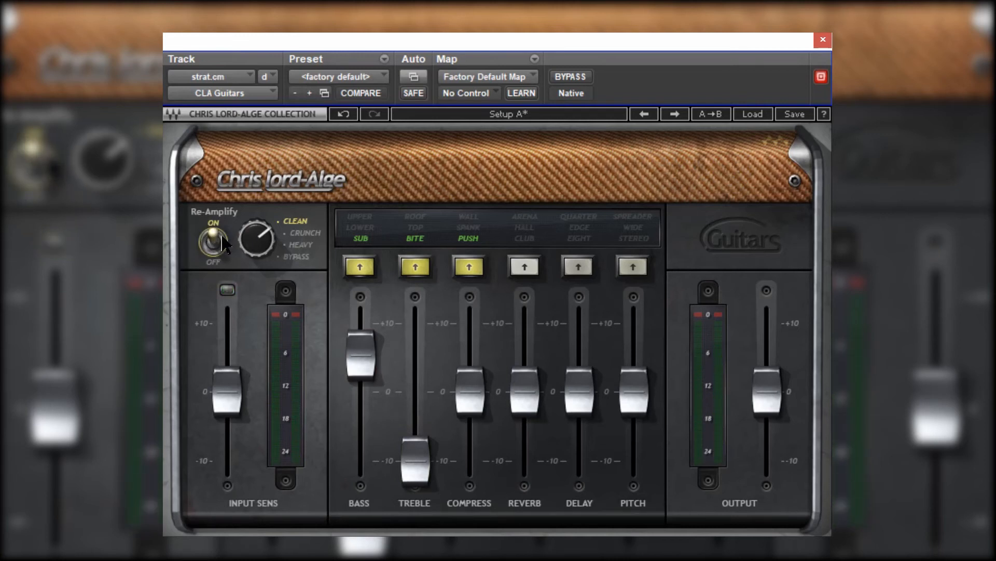
{"action": "key", "text": "space"}
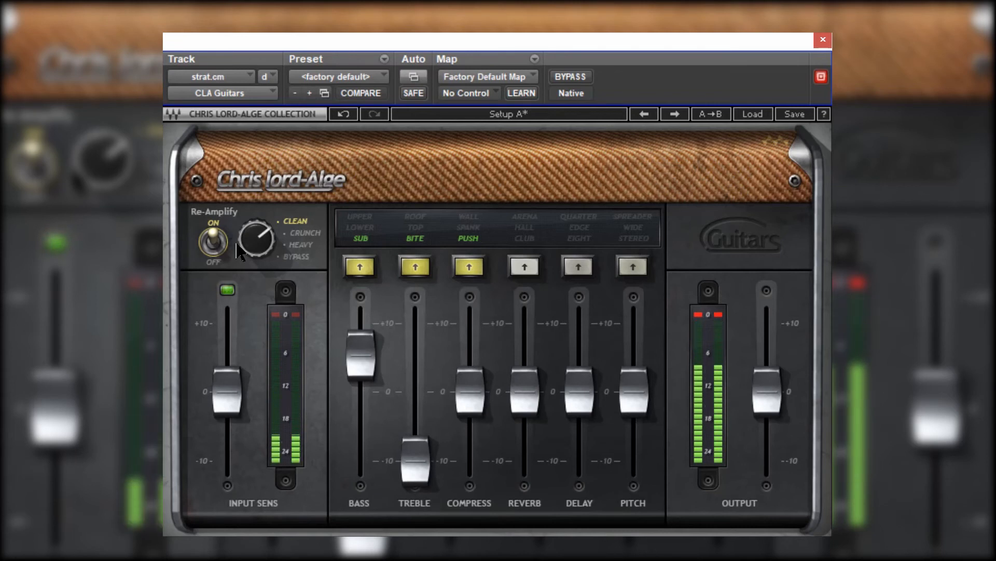
Raise the Push compression slightly above 0, and compare the strat with CLA Guitars bypassed and active.
{"action": "left_click", "coordinate": [467, 392]}
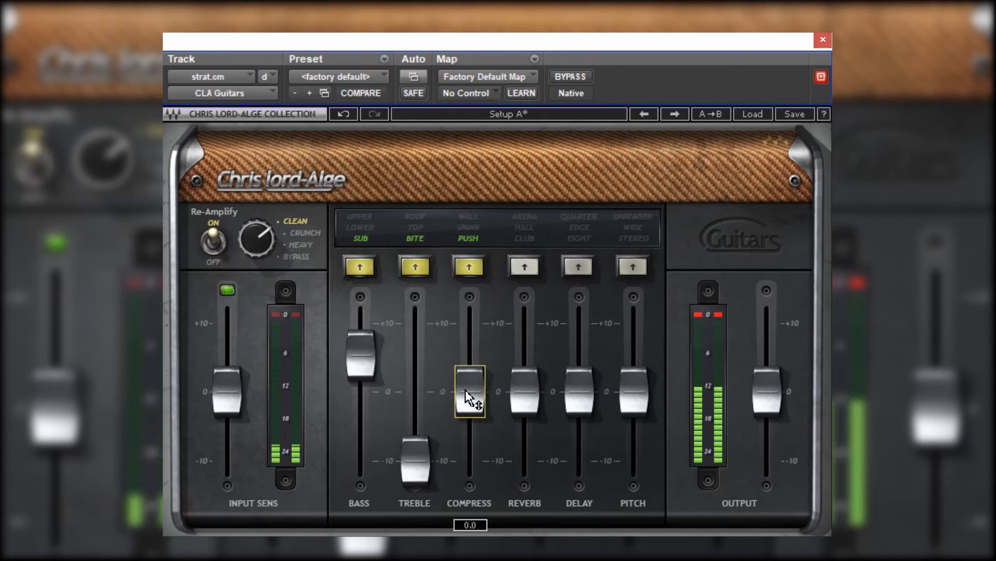
{"action": "left_click_drag", "start_coordinate": [465, 390], "coordinate": [469, 384]}
{"action": "left_click", "coordinate": [569, 78]}
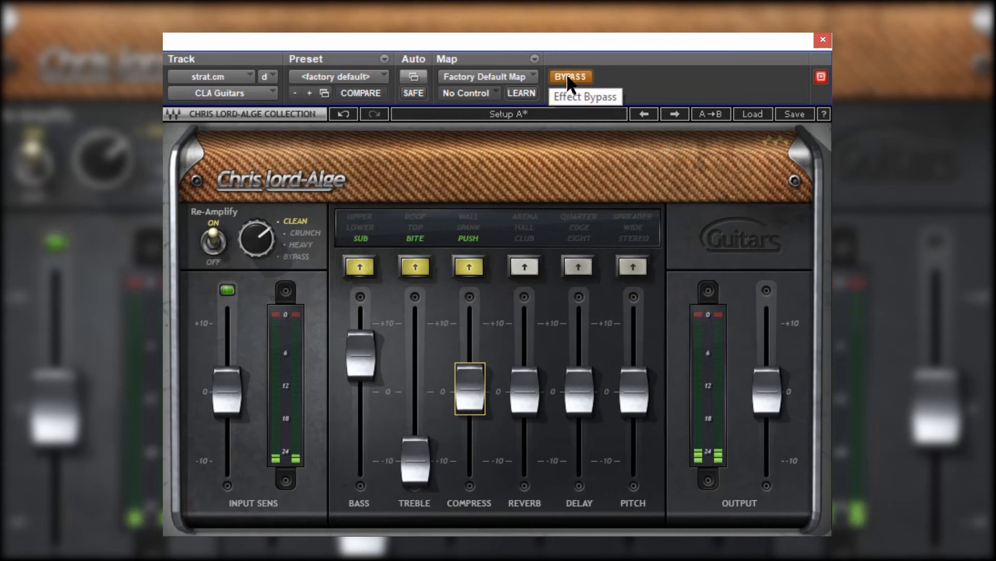
{"action": "left_click", "coordinate": [569, 78]}
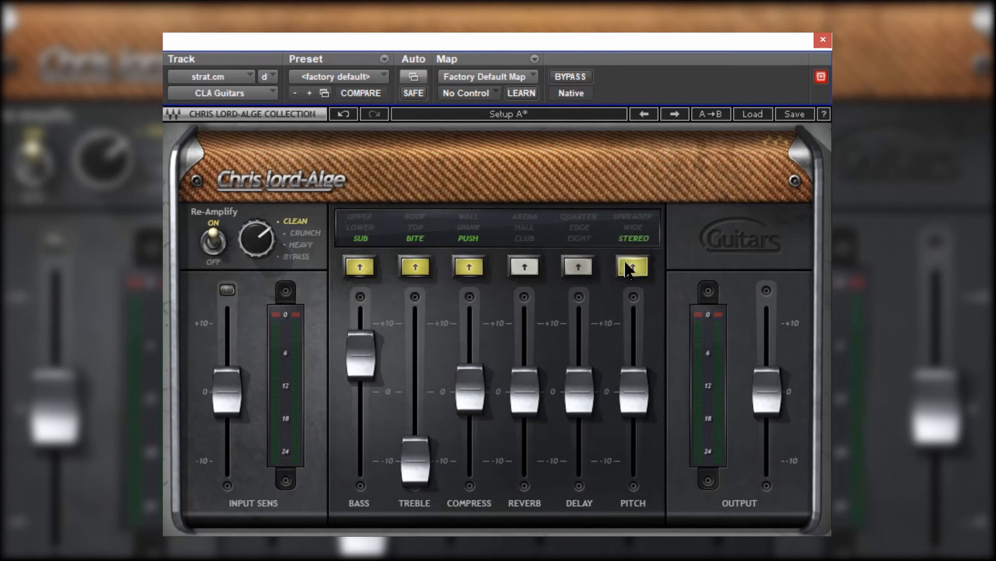
Turn on the pitch effect in Stereo mode and lower its level to about -6.
{"action": "left_click_drag", "start_coordinate": [622, 394], "coordinate": [613, 530]}
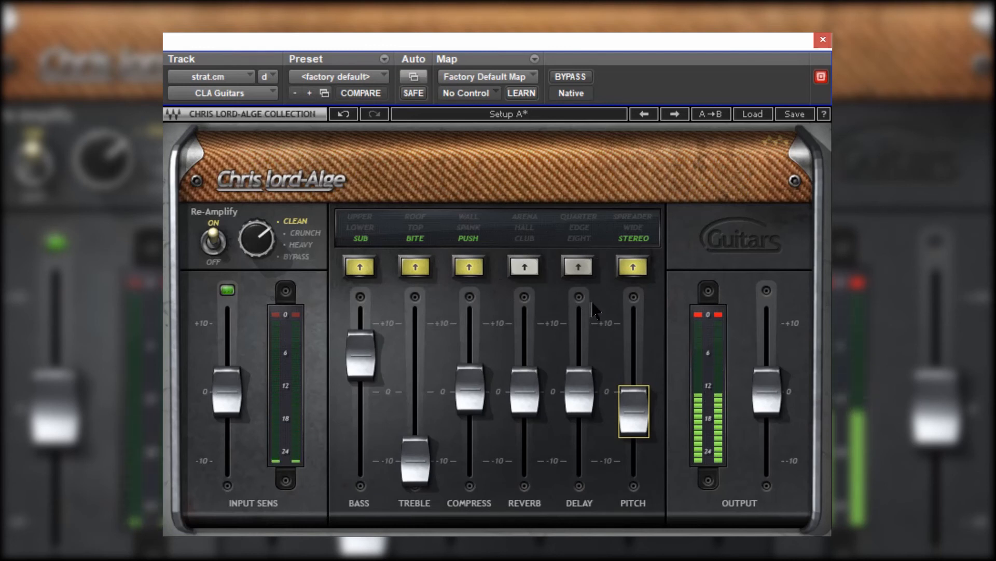
{"action": "mouse_move", "coordinate": [637, 419]}
{"action": "left_mouse_down"}
{"action": "mouse_move", "coordinate": [634, 436]}
{"action": "mouse_move", "coordinate": [640, 413]}
{"action": "mouse_move", "coordinate": [631, 406]}
{"action": "mouse_move", "coordinate": [629, 440]}
{"action": "mouse_move", "coordinate": [631, 421]}
{"action": "left_mouse_up"}
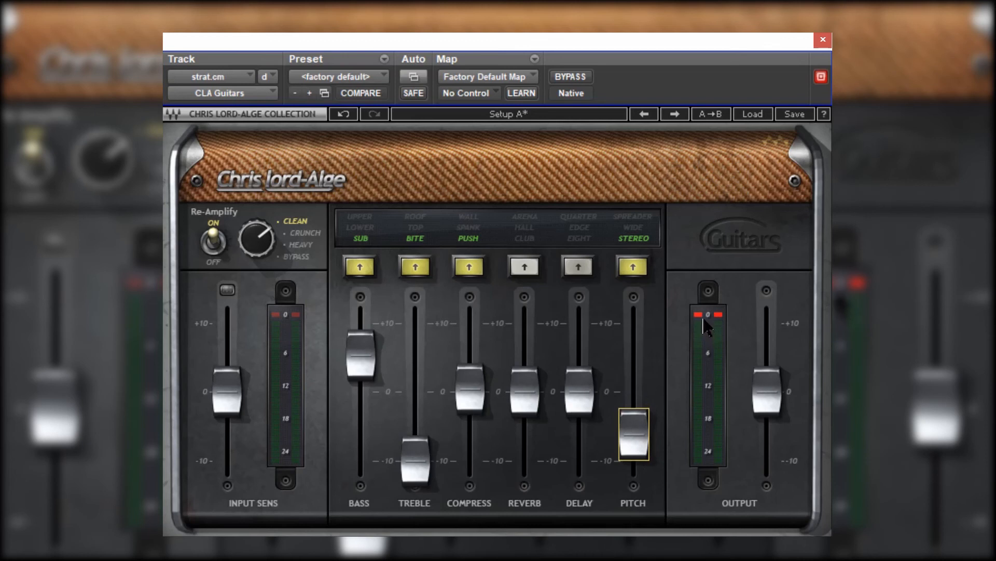
Lower the plugin's Output level to about -2 and compare the processed strat against the bypassed signal.
{"action": "left_click_drag", "start_coordinate": [768, 392], "coordinate": [769, 418]}
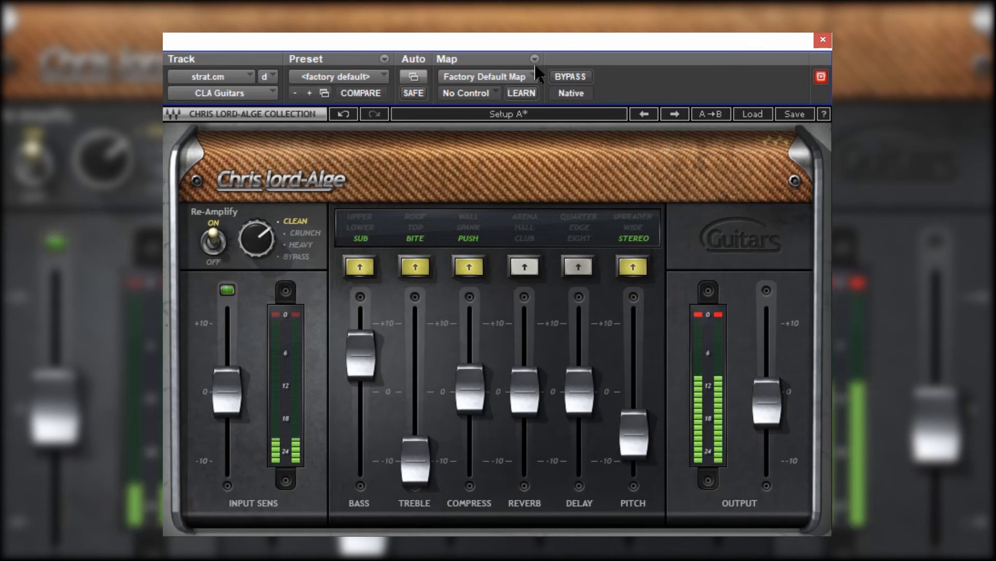
{"action": "left_click", "coordinate": [574, 79]}
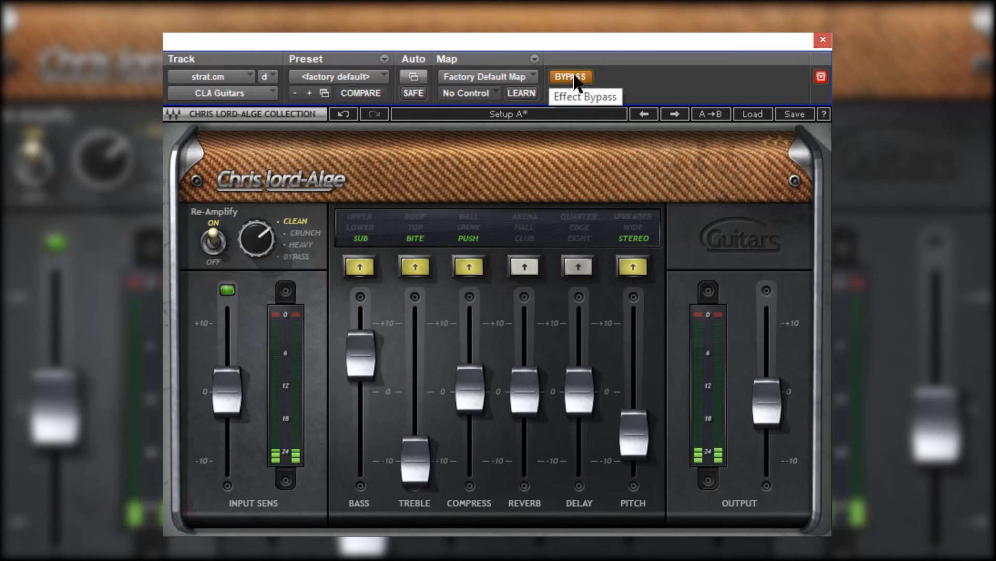
{"action": "left_click", "coordinate": [575, 79]}
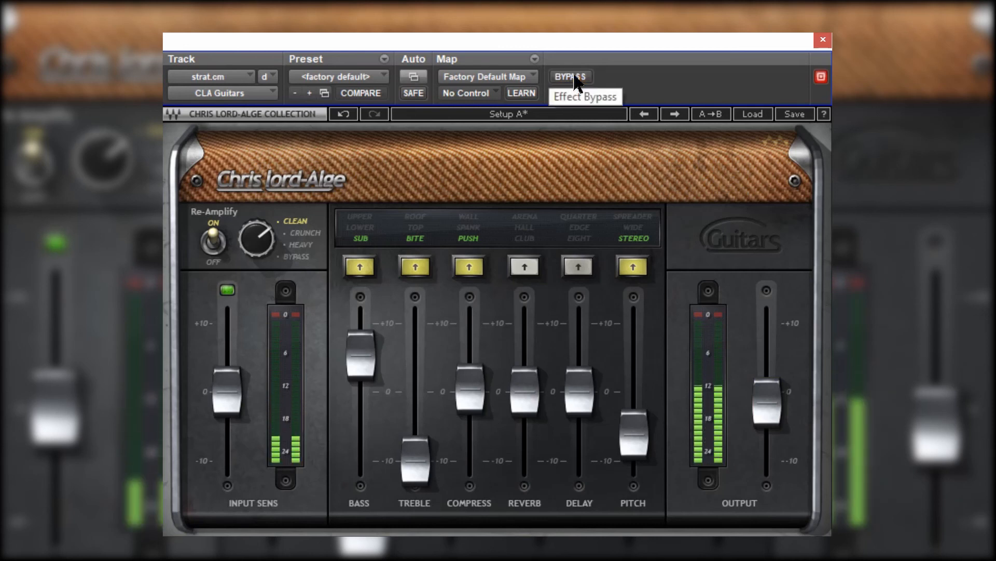